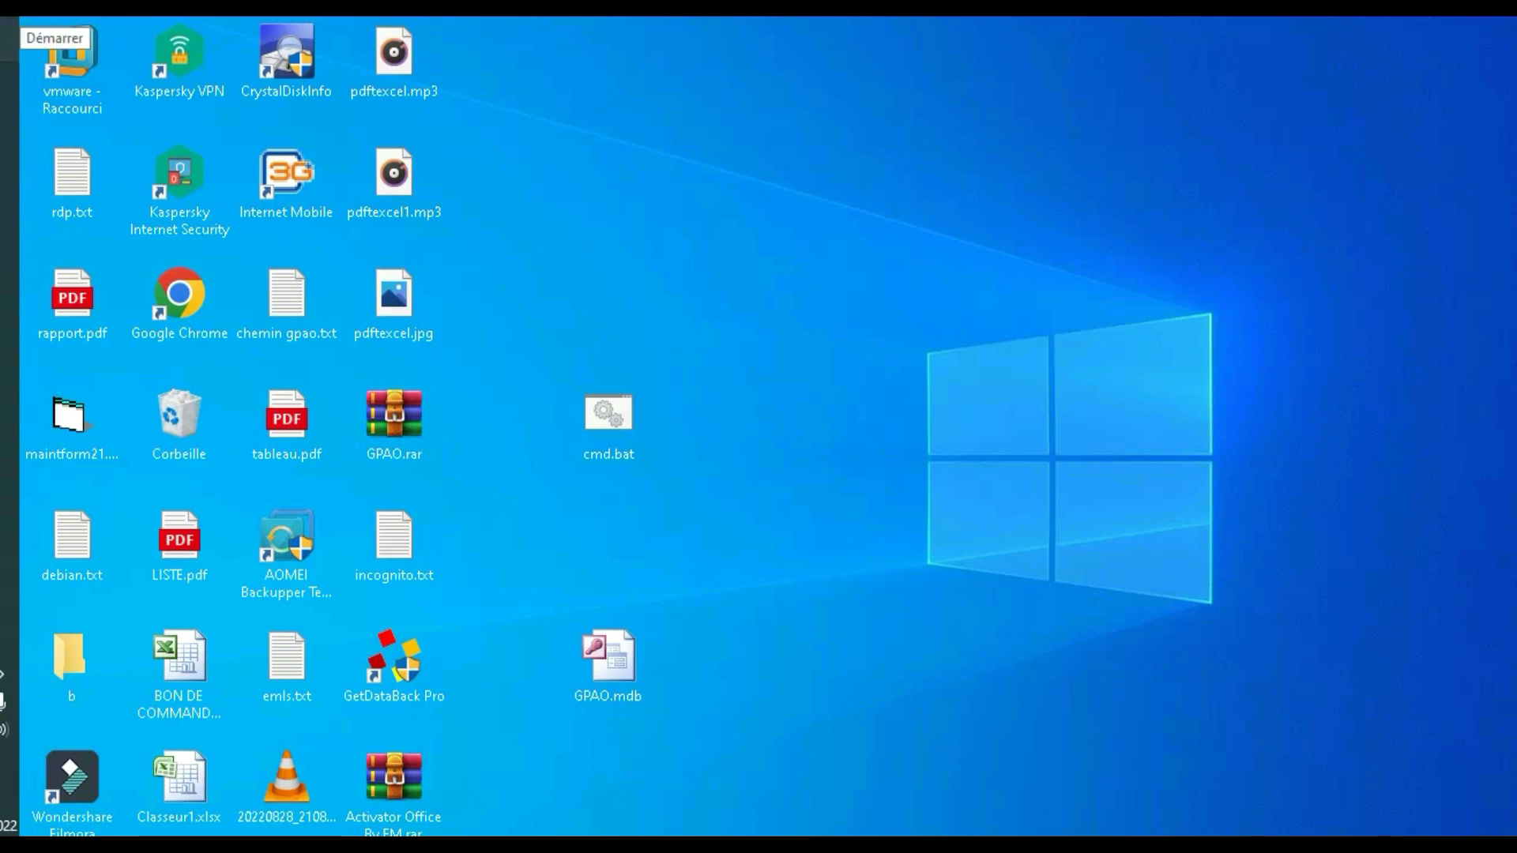
# - Go to Paramètres > Mise à jour et sécurité > Récupération via the Start menu
pyautogui.click(7, 36)
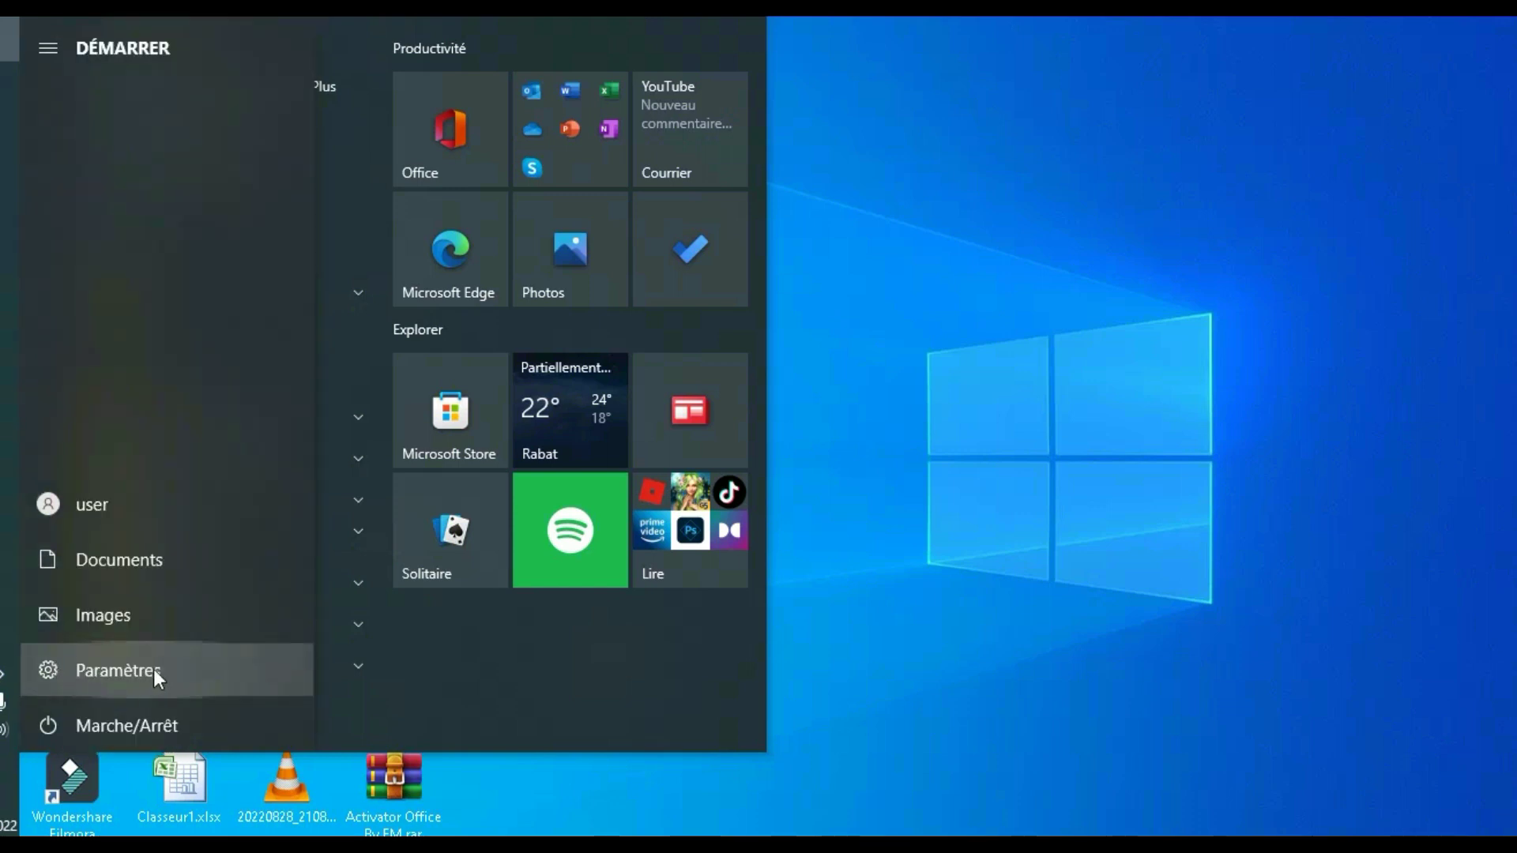
pyautogui.click(152, 670)
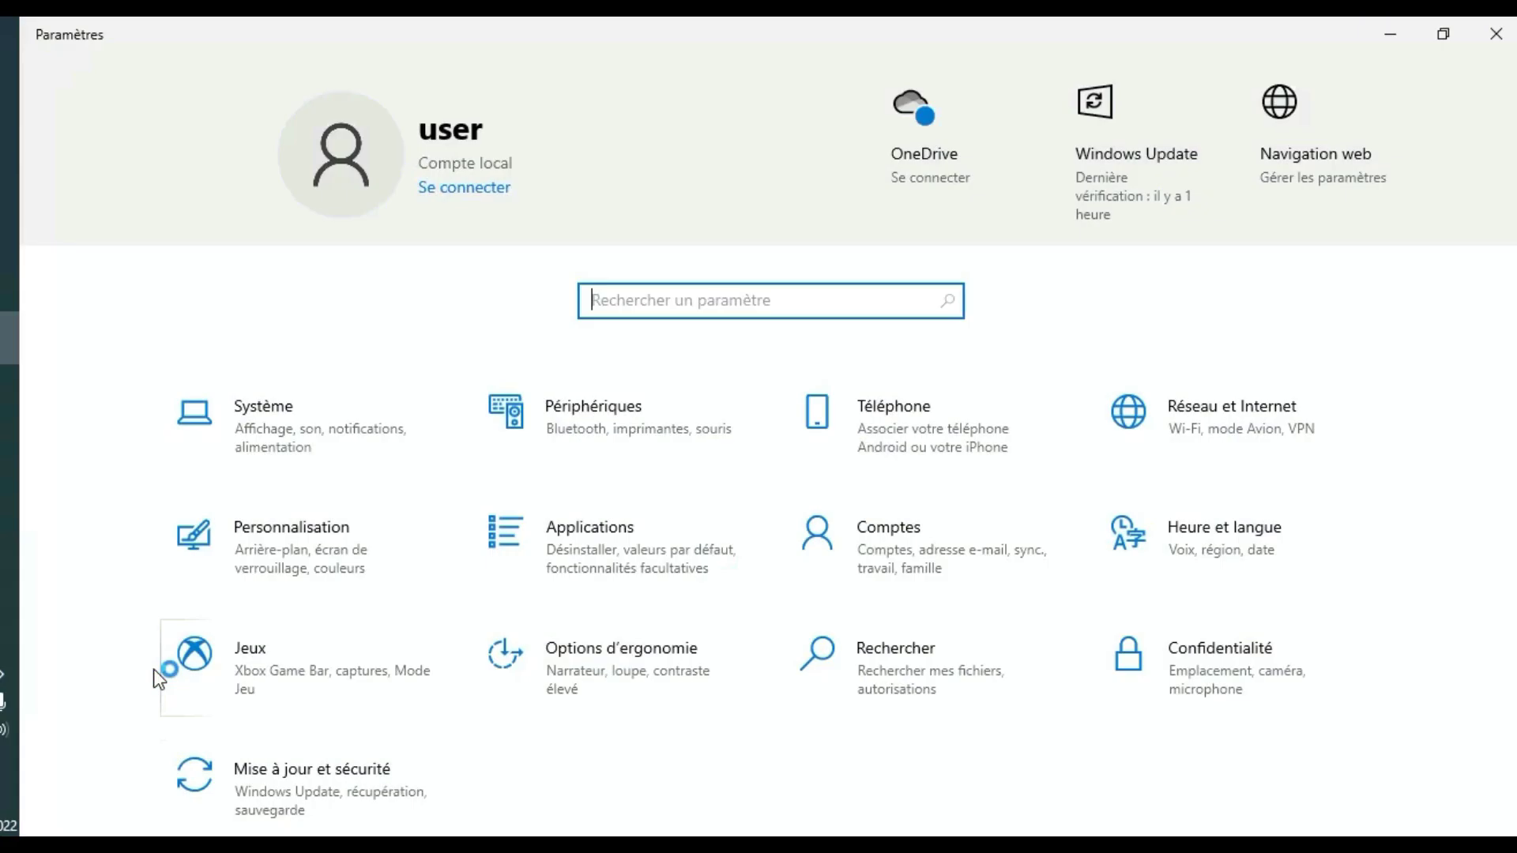
pyautogui.click(284, 752)
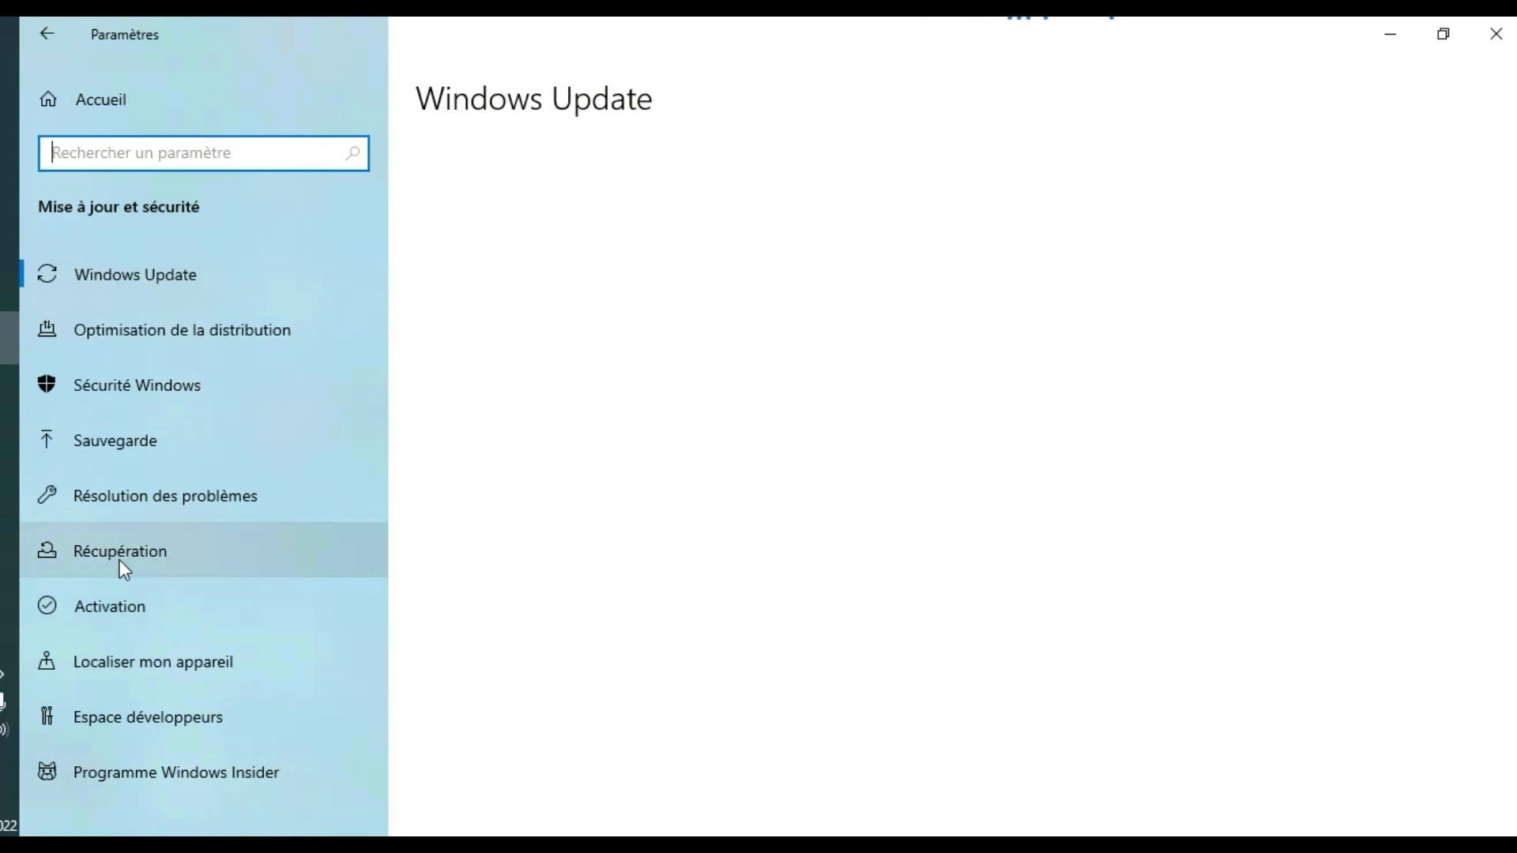
pyautogui.click(119, 559)
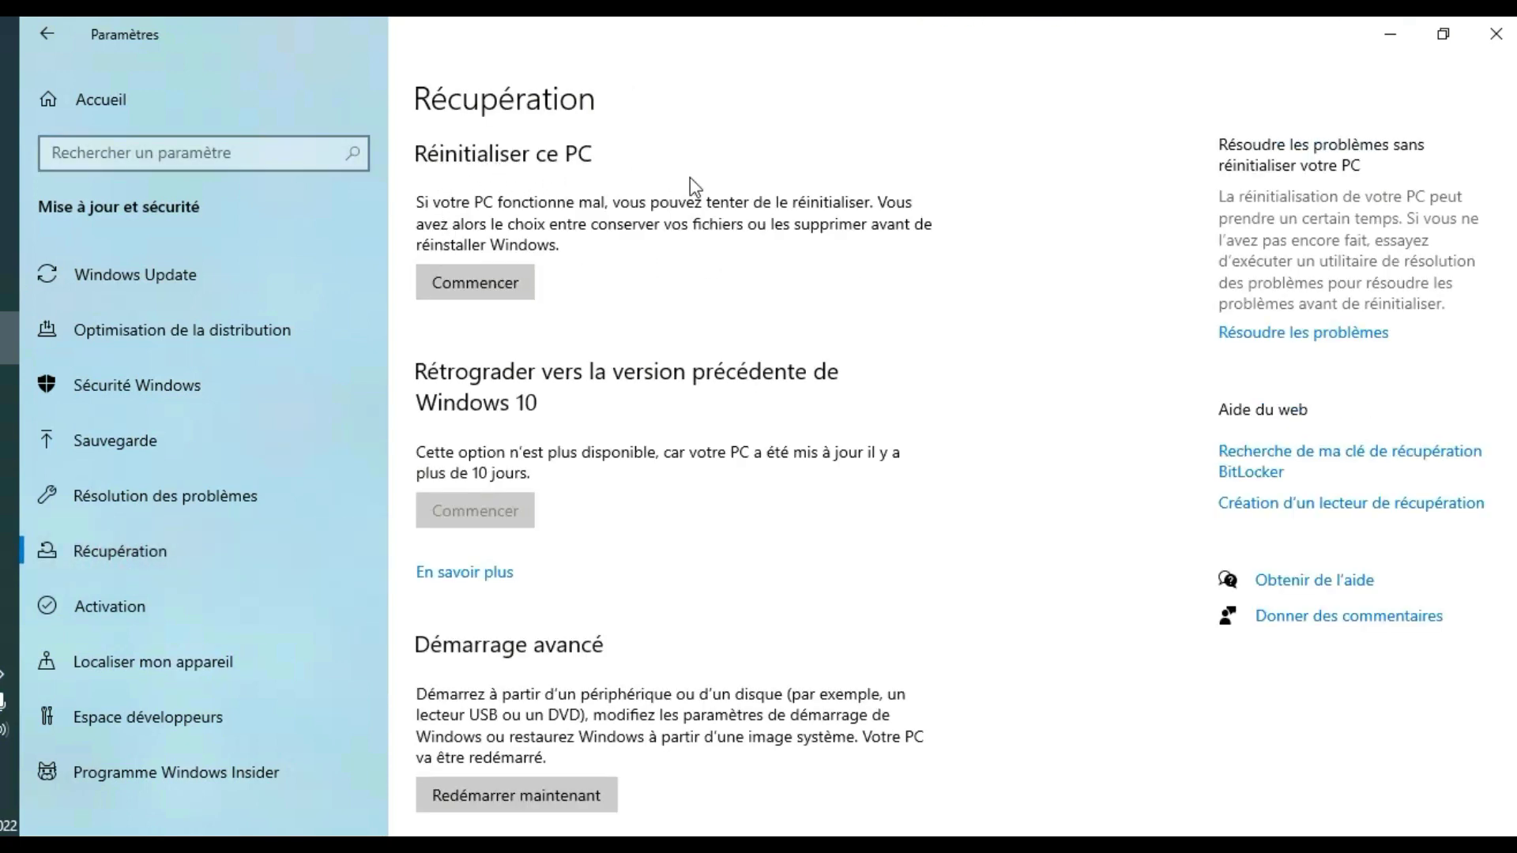
# - Start Réinitialiser ce PC, try Conserver mes fichiers, go back, and choose Supprimer tout
pyautogui.click(489, 285)
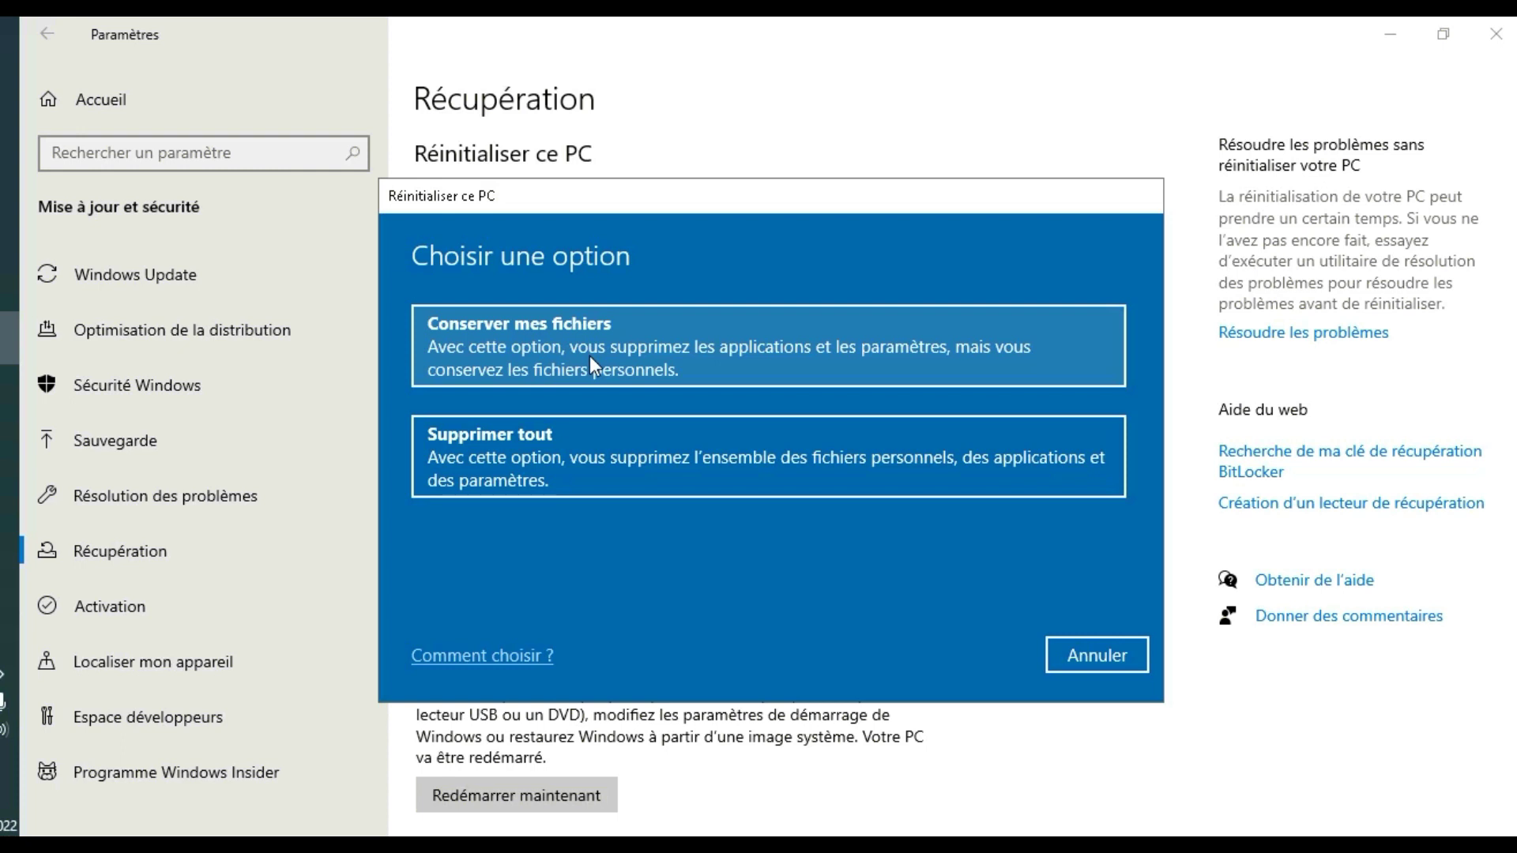
pyautogui.click(575, 351)
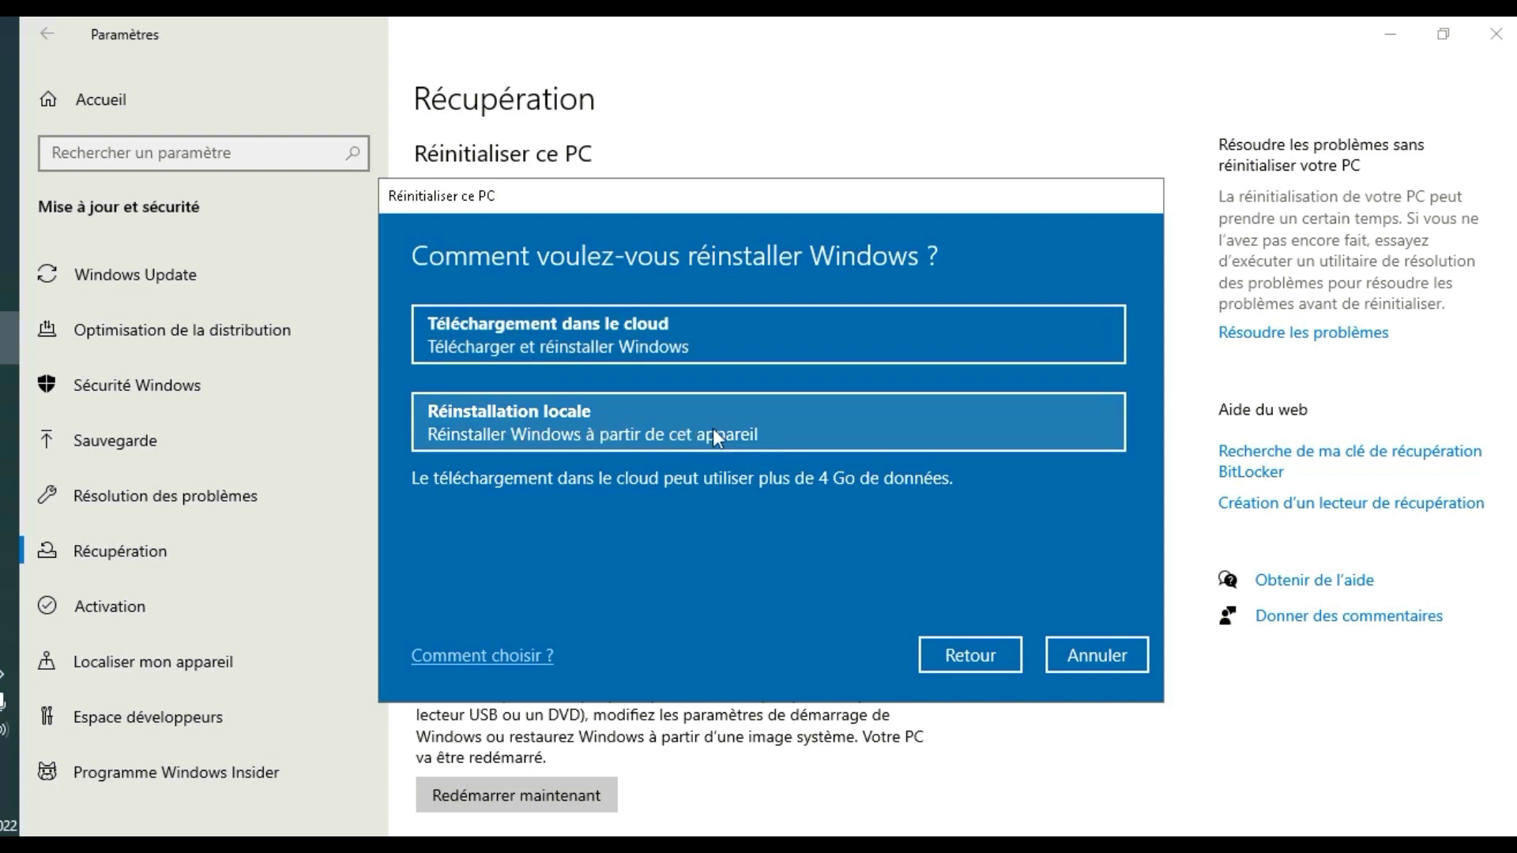
pyautogui.click(979, 658)
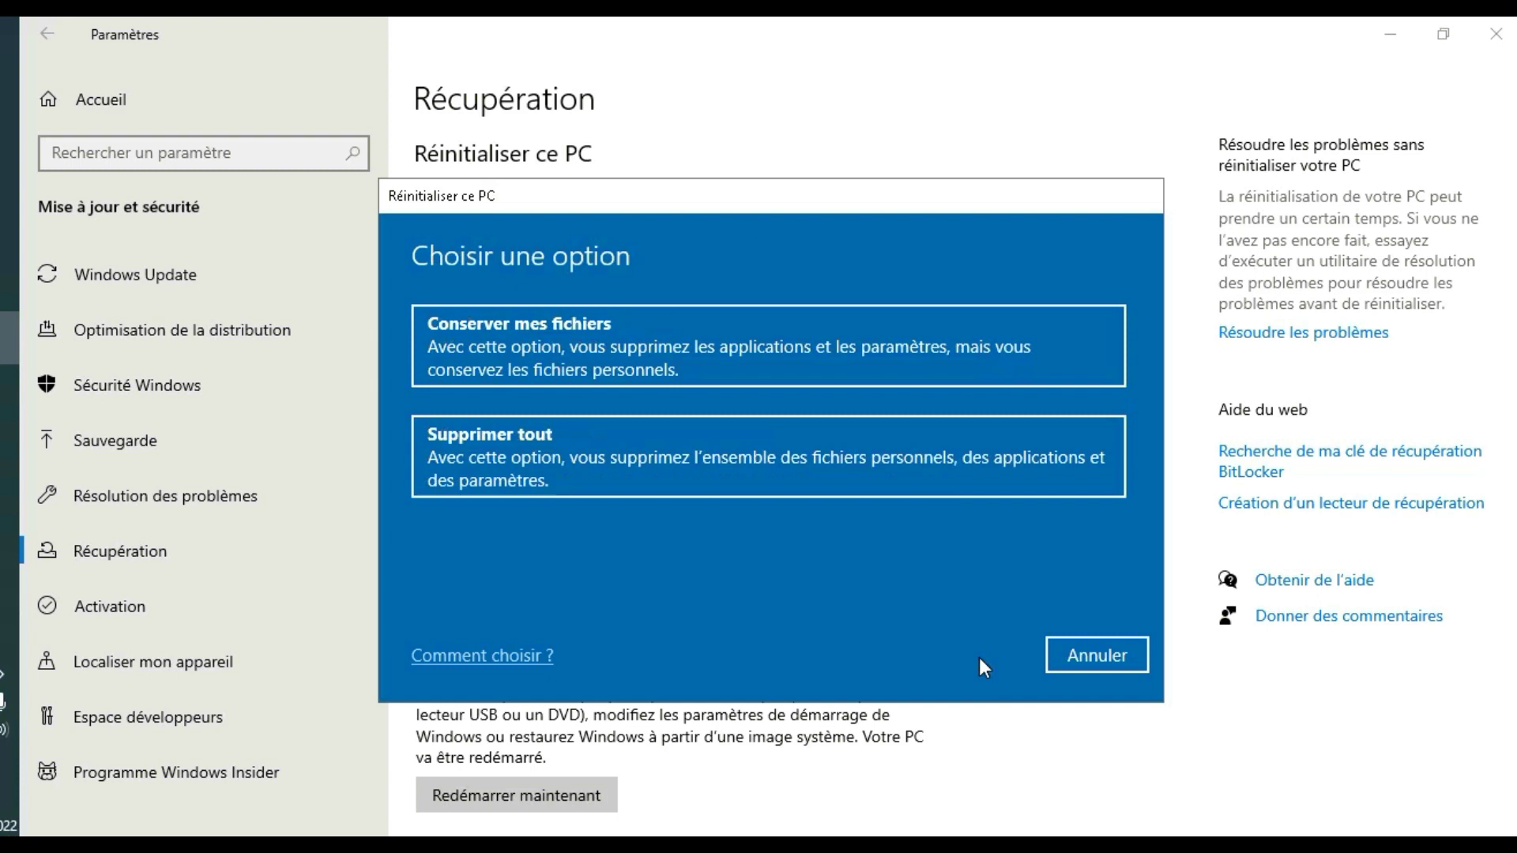
pyautogui.click(732, 467)
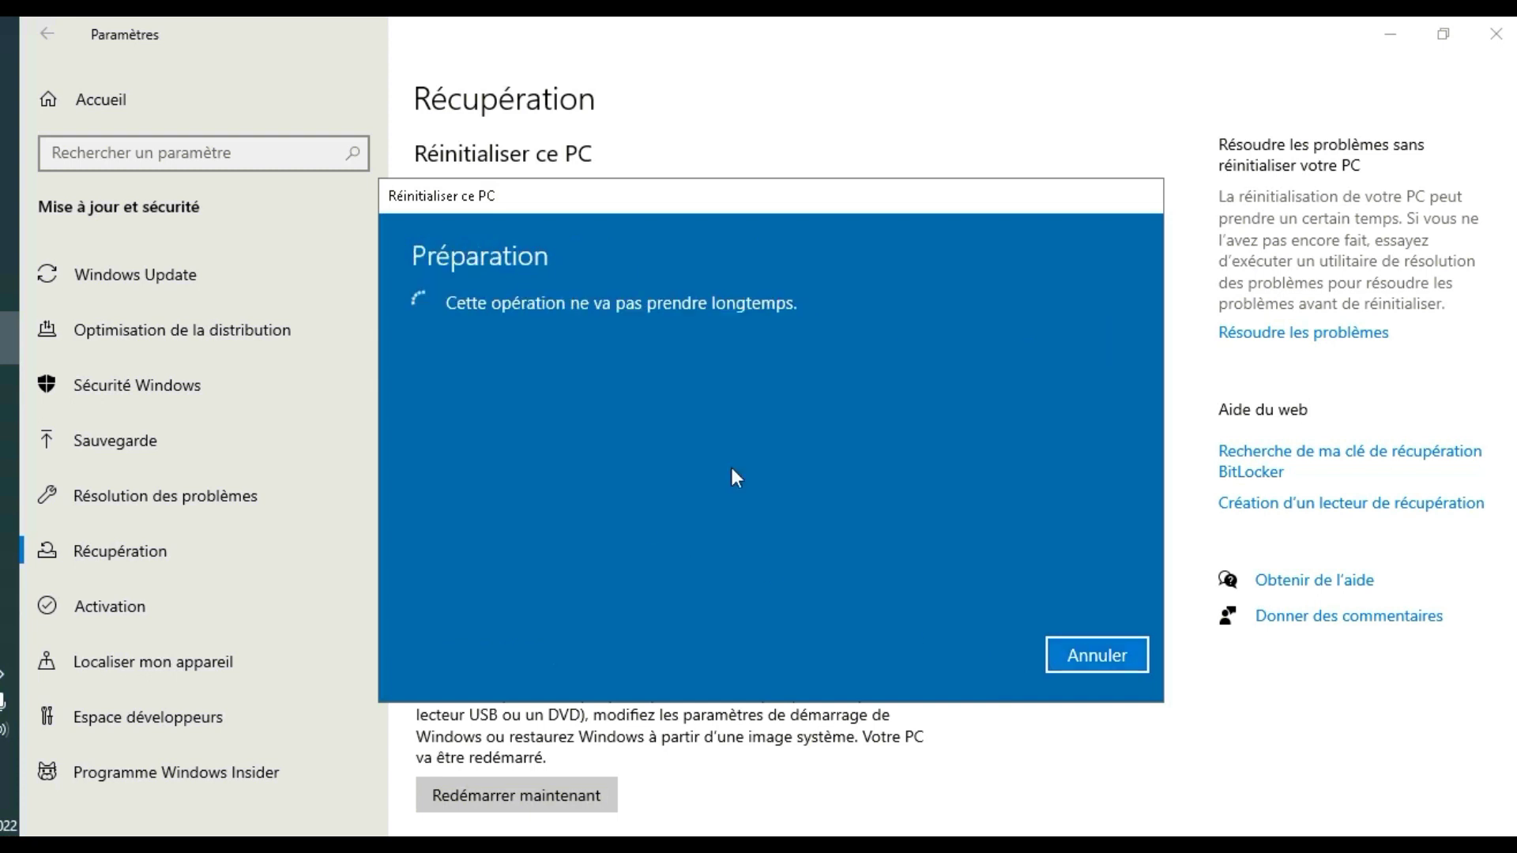